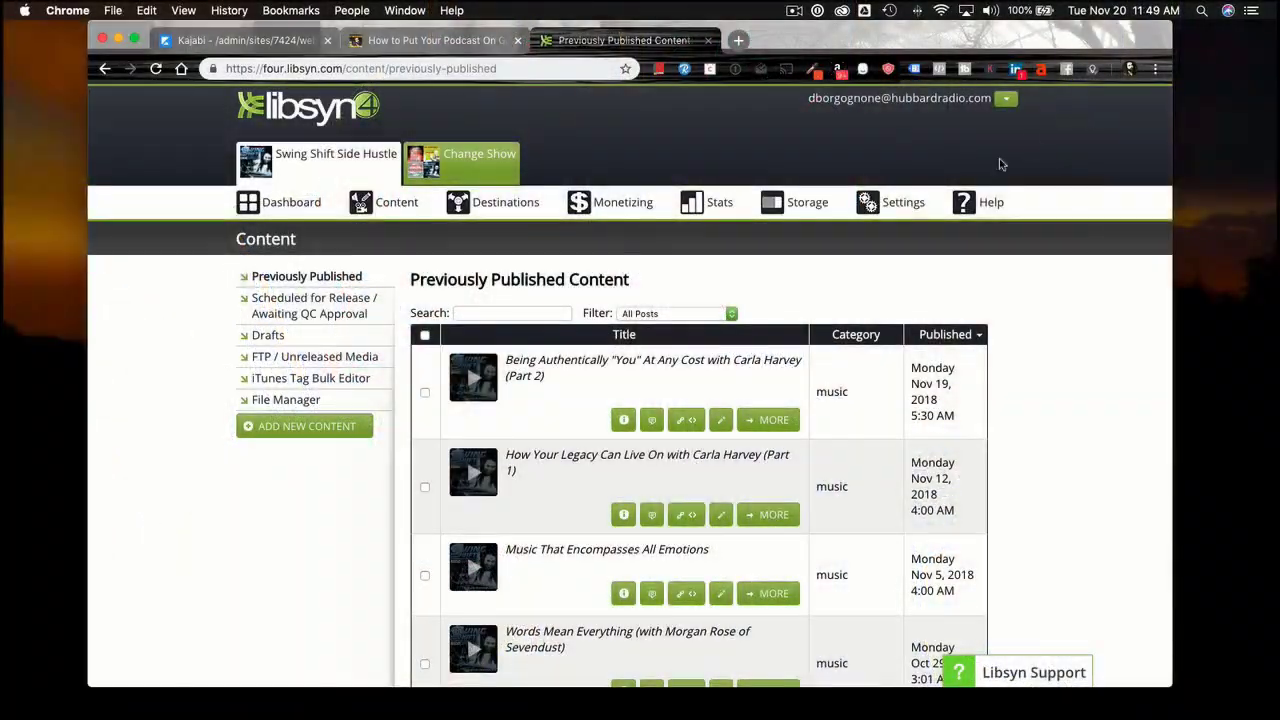
# - Show Libsyn's Settings menu for the Swing Shift Side Hustle show
pyautogui.moveTo(900, 205)
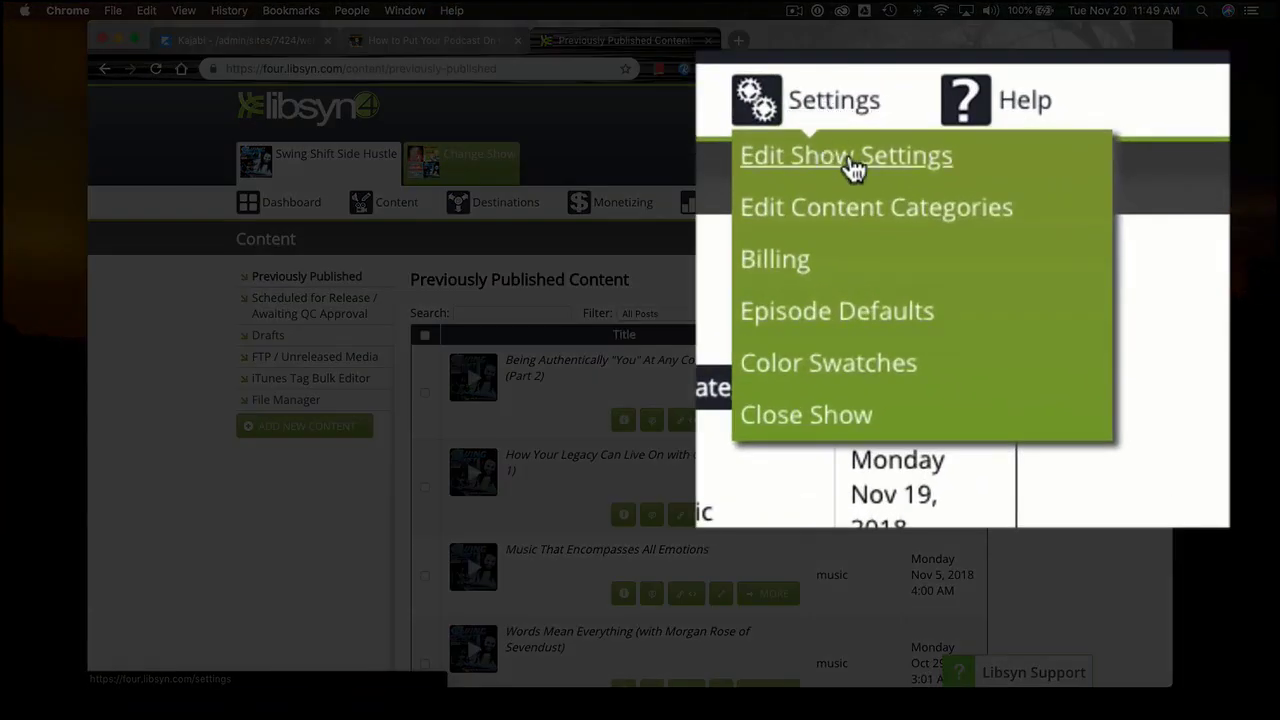
# - Open Edit Show Settings and scroll down to the Website Address field
pyautogui.click(912, 234)
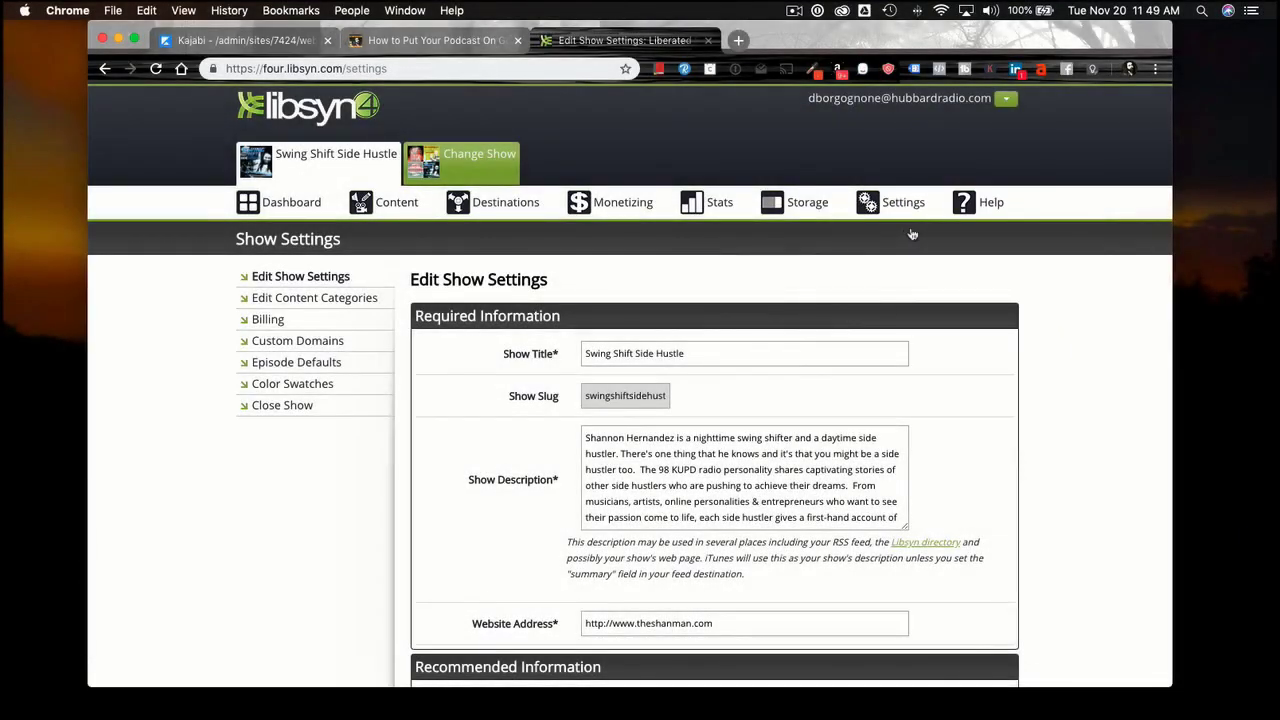
pyautogui.scroll(-1, 786, 336)
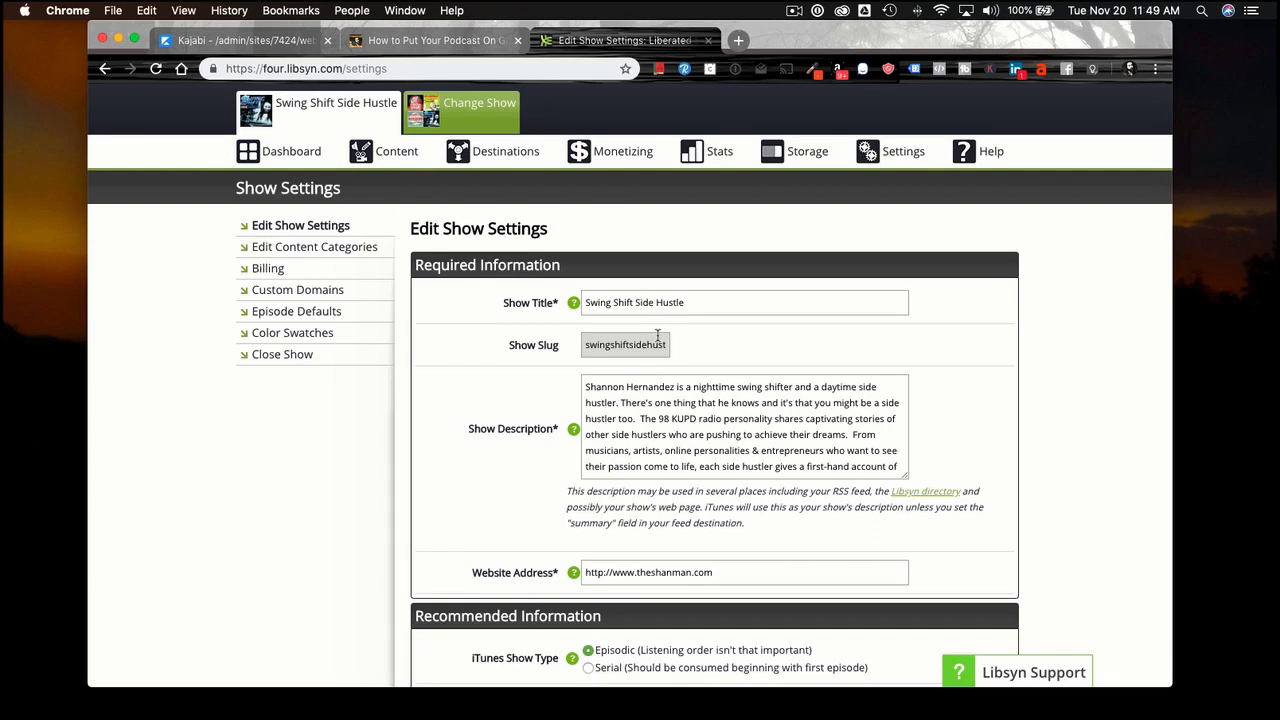
pyautogui.scroll(-2, 657, 334)
pyautogui.scroll(-2, 657, 336)
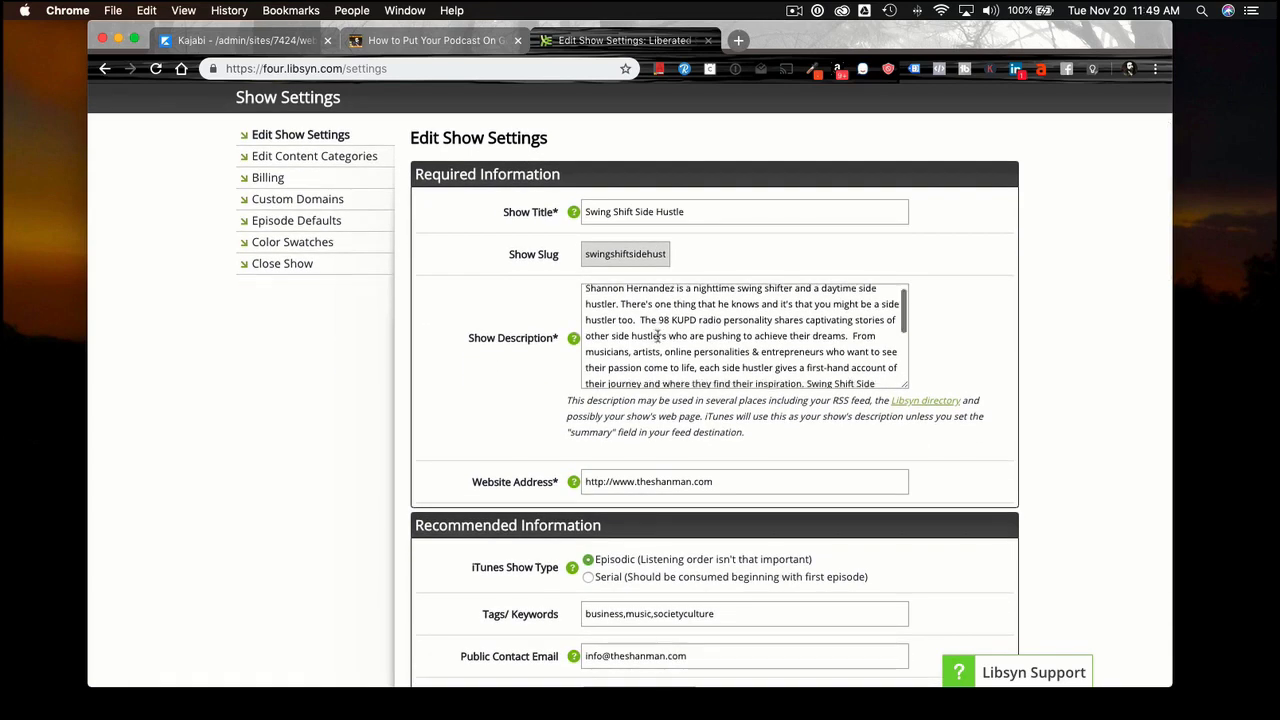
pyautogui.scroll(-3, 515, 364)
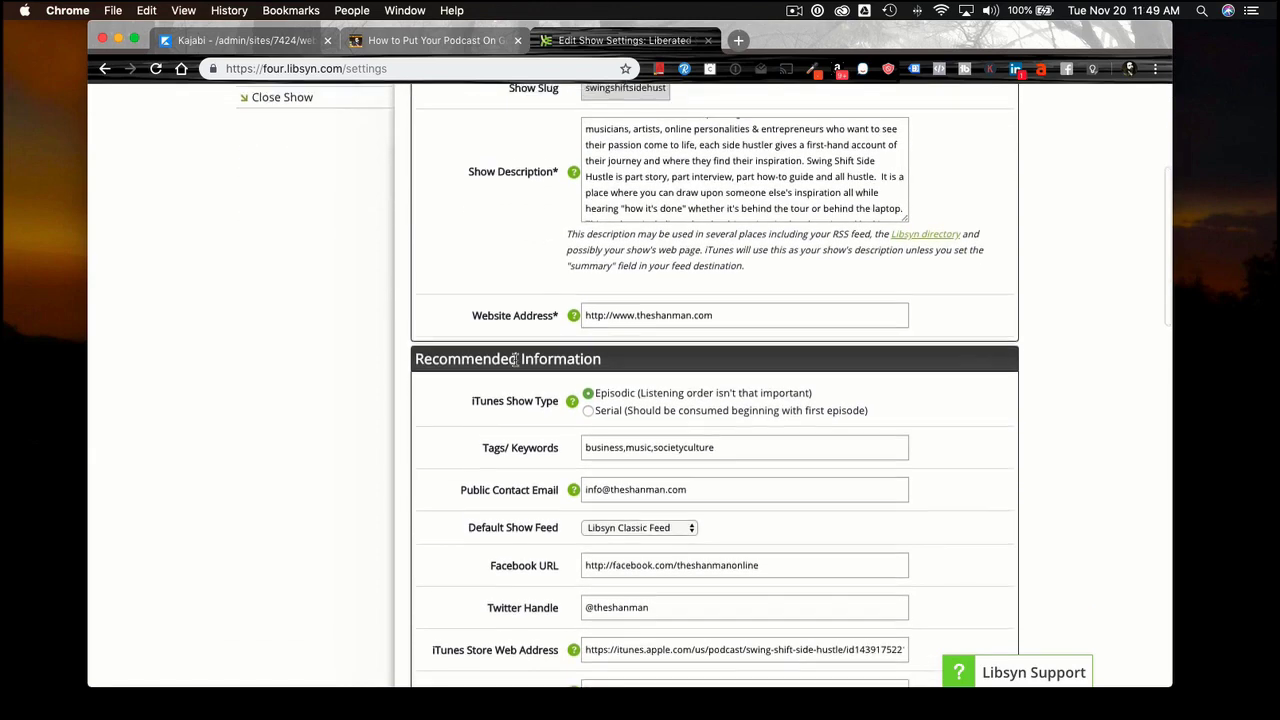
pyautogui.scroll(2, 515, 362)
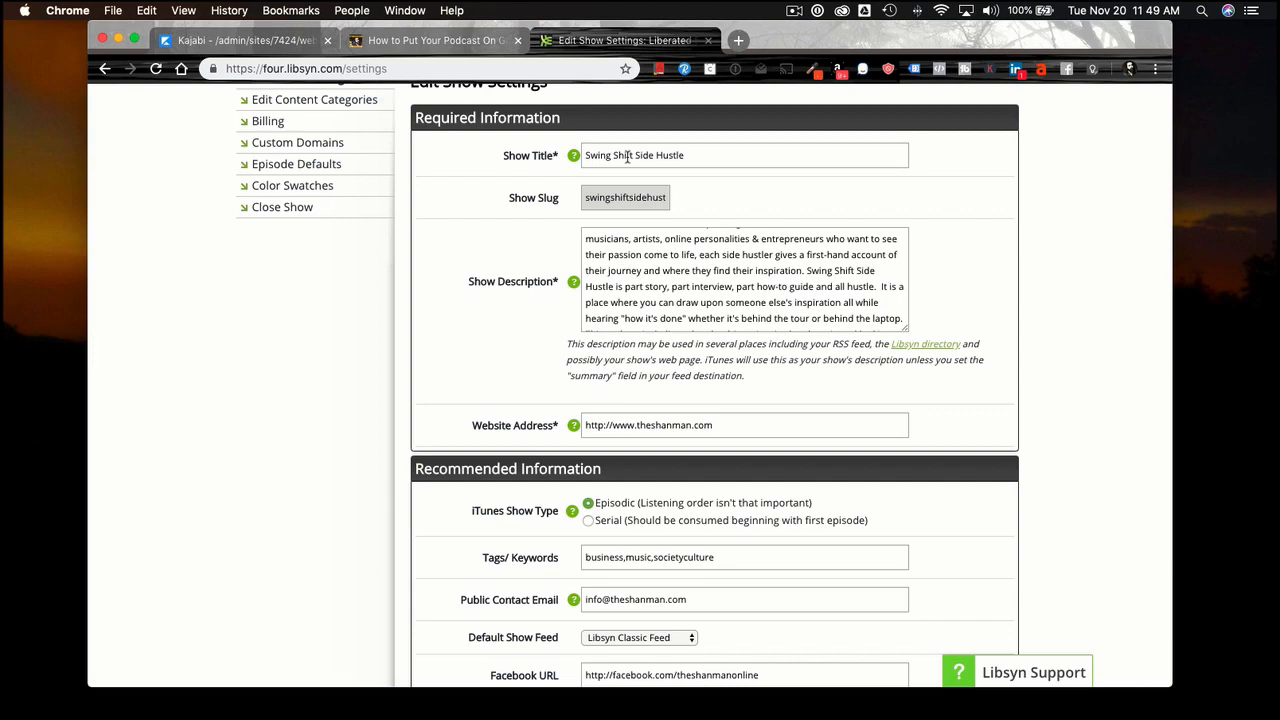
pyautogui.scroll(-2, 568, 318)
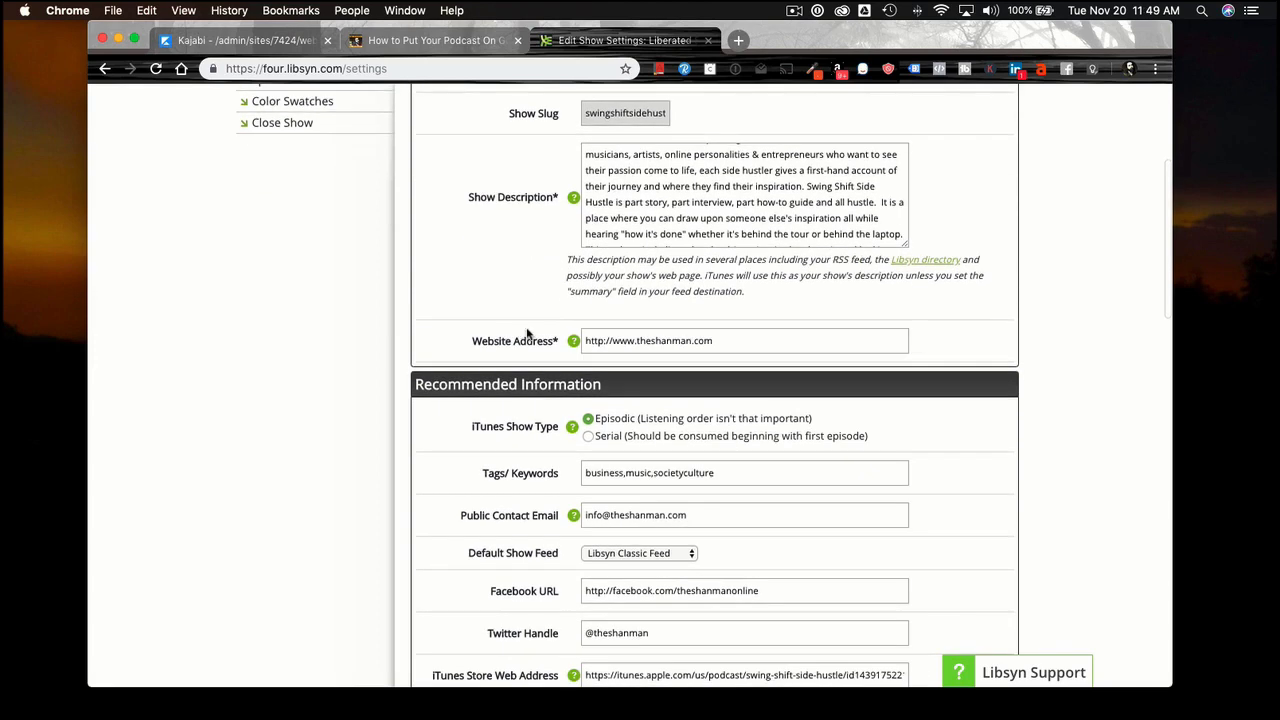
pyautogui.click(729, 340)
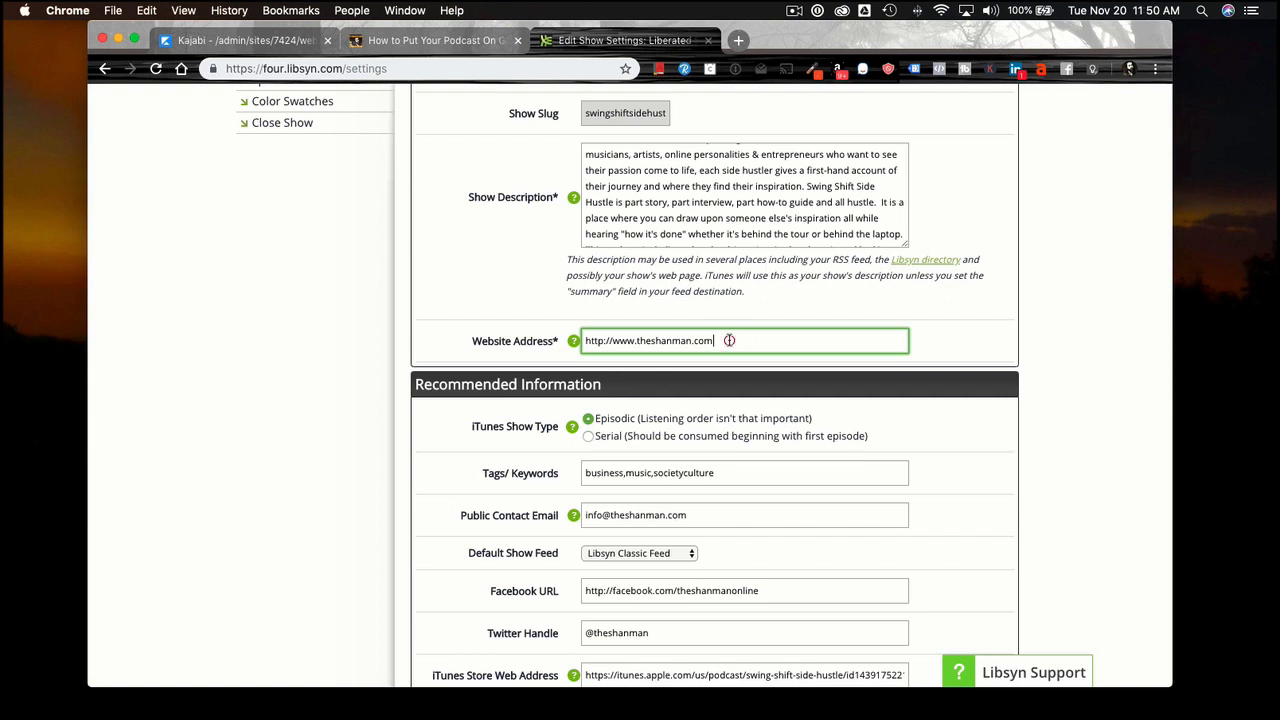
pyautogui.moveTo(729, 340); pyautogui.dragTo(561, 345)
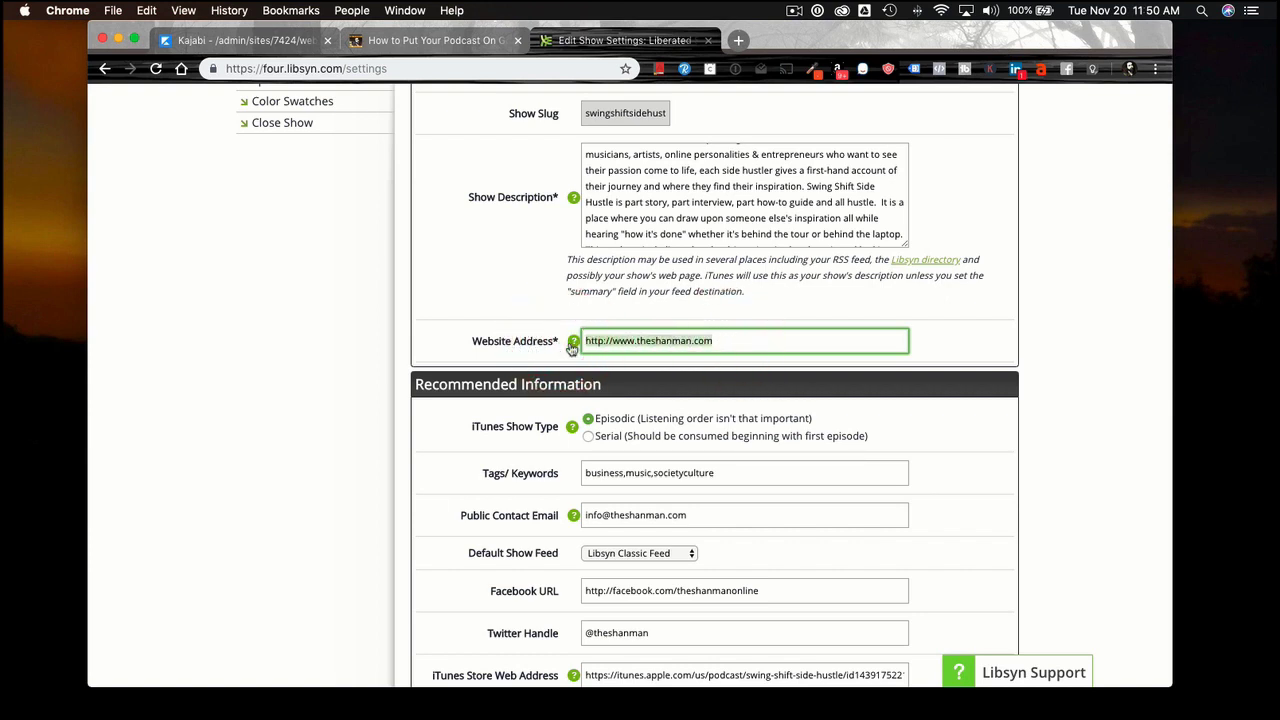
# - Scroll the Google Podcasts article to the Google Home section and select its <link ... /> RSS code example
pyautogui.moveTo(572, 347)
pyautogui.click(430, 41)
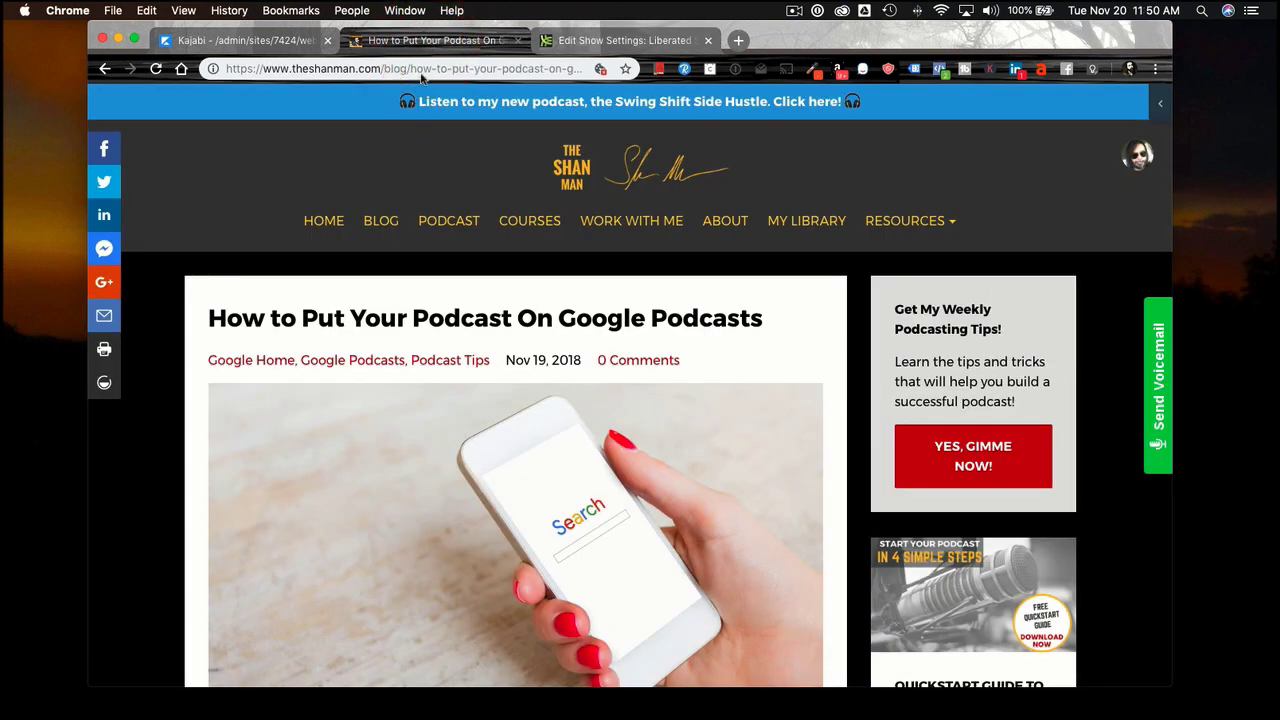
pyautogui.scroll(-5, 516, 320)
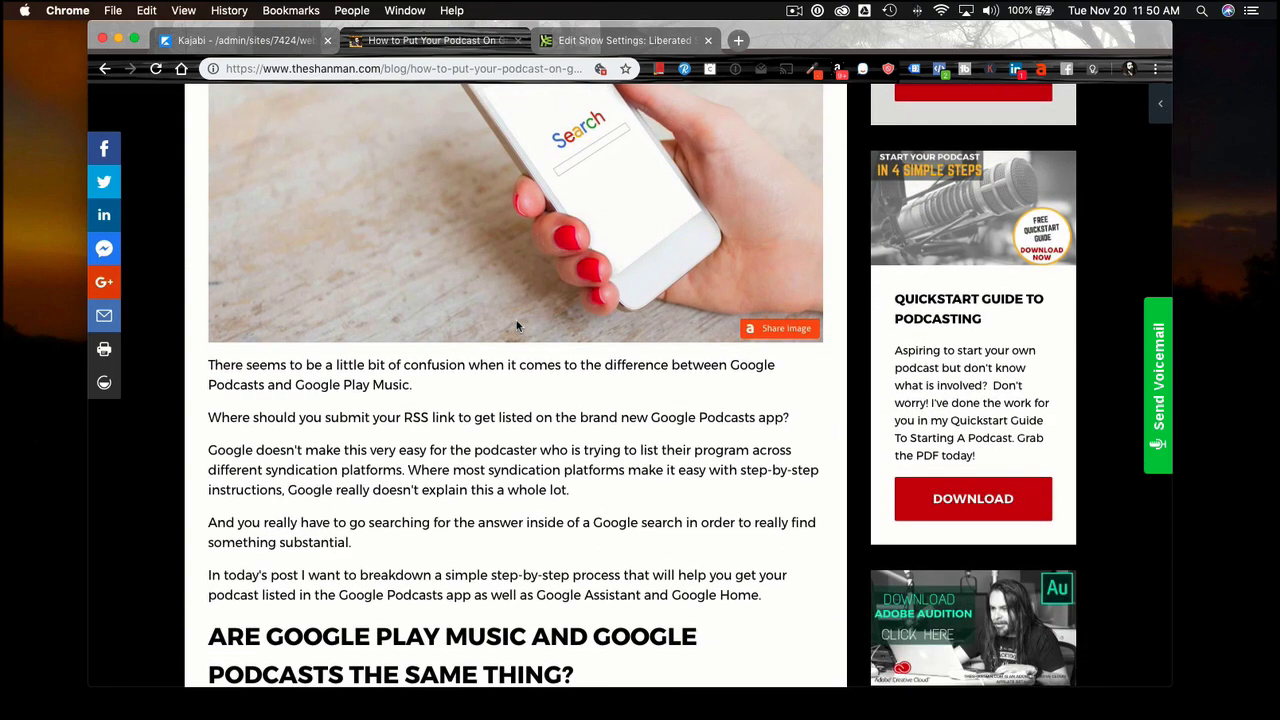
pyautogui.scroll(-7, 516, 325)
pyautogui.scroll(-8, 518, 328)
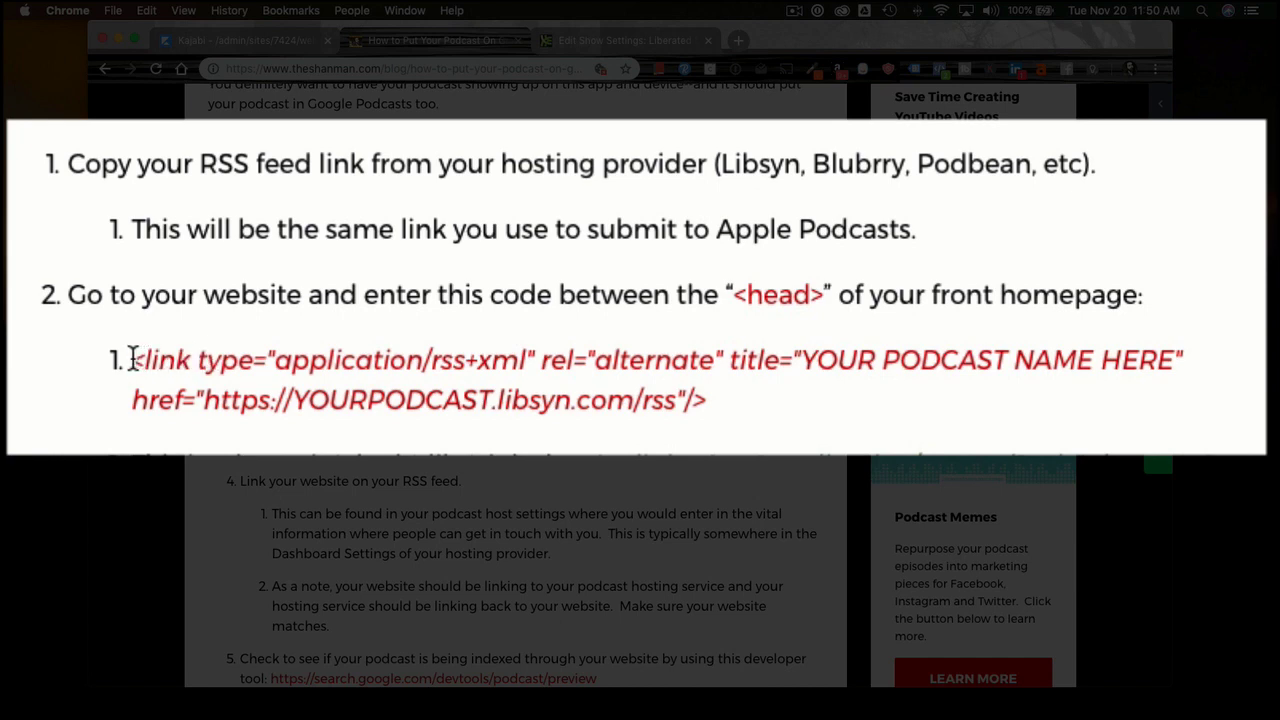
pyautogui.moveTo(133, 358); pyautogui.dragTo(709, 395)
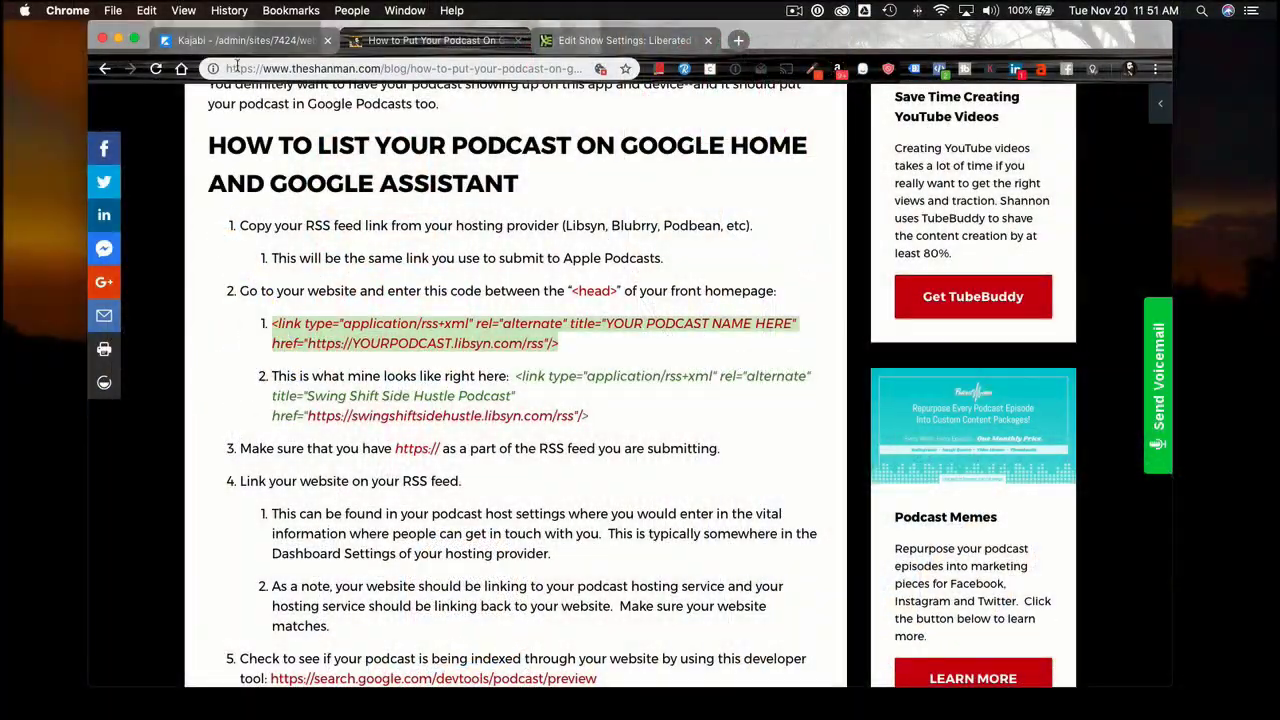
# - Open Edit Code for the live Premier Site theme from Kajabi's Manage Themes page
pyautogui.click(241, 41)
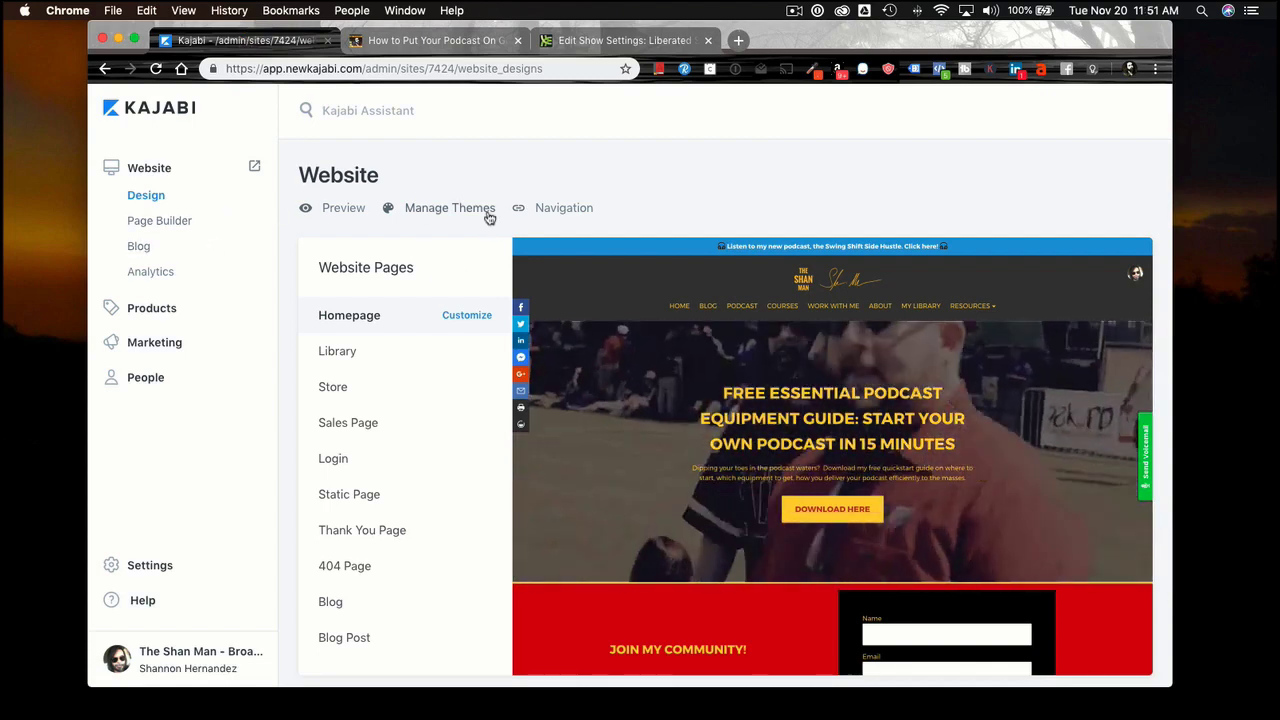
pyautogui.click(467, 213)
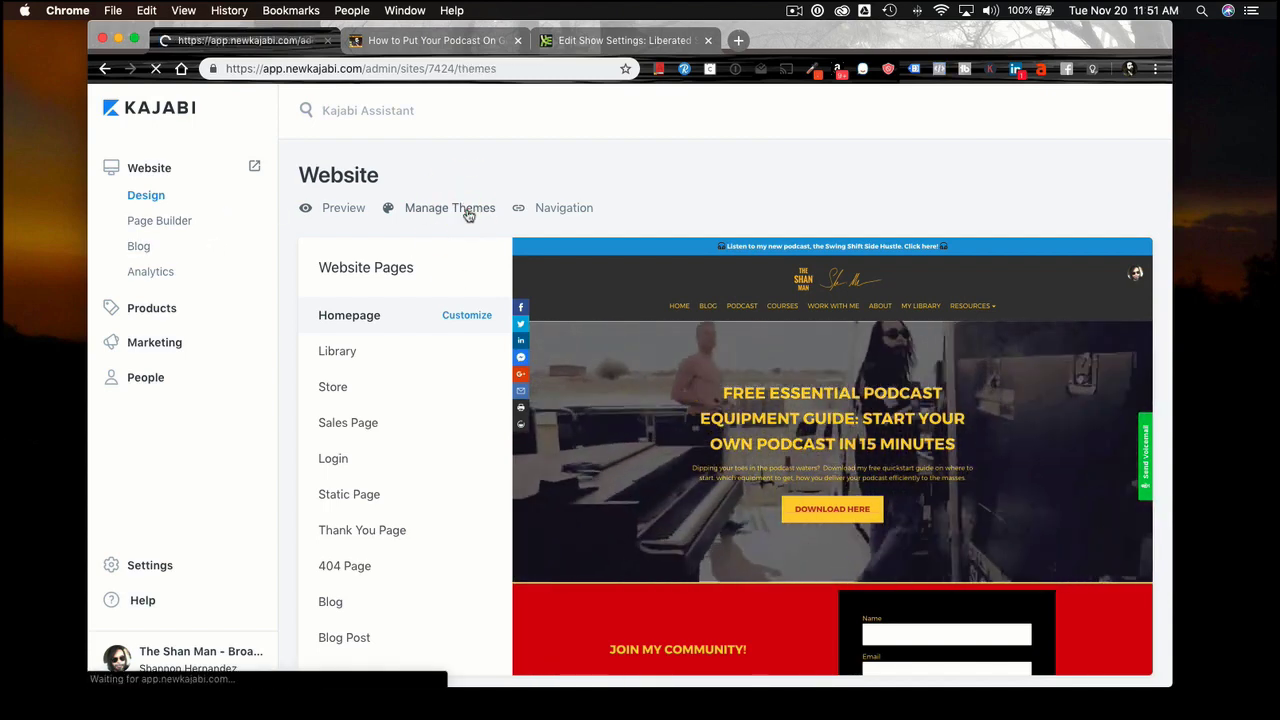
pyautogui.scroll(-5, 540, 223)
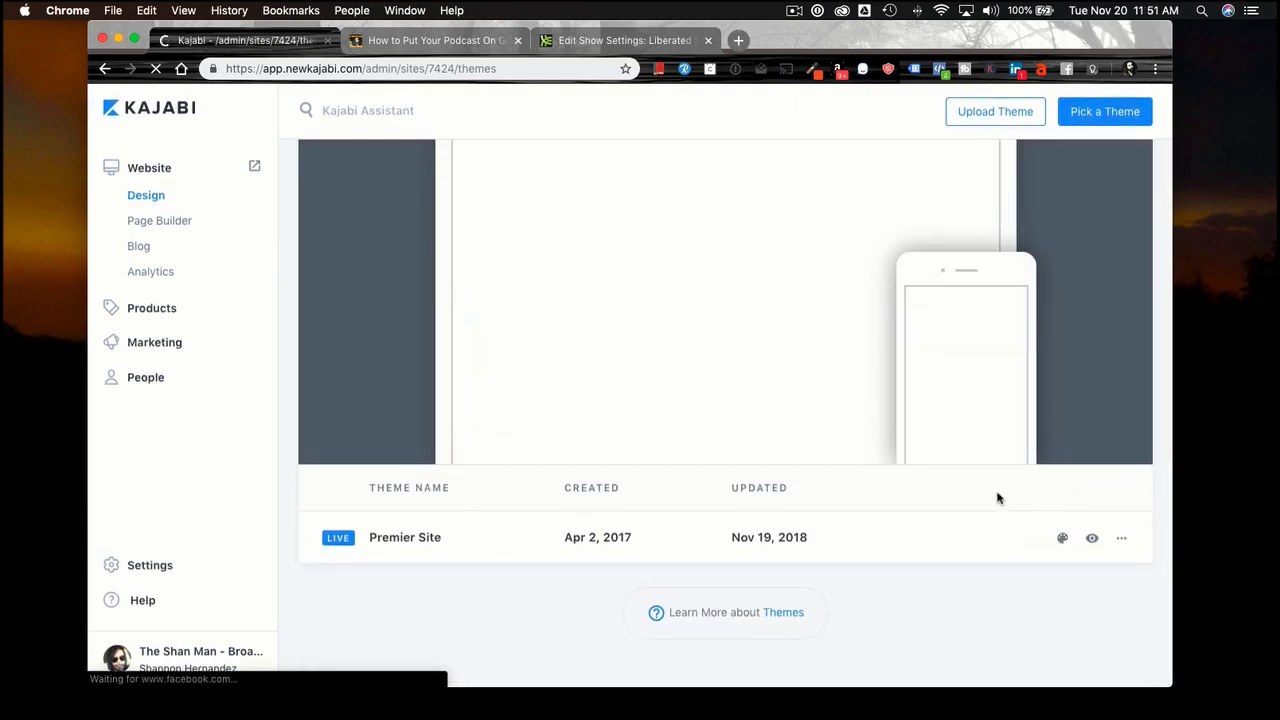
pyautogui.click(1122, 542)
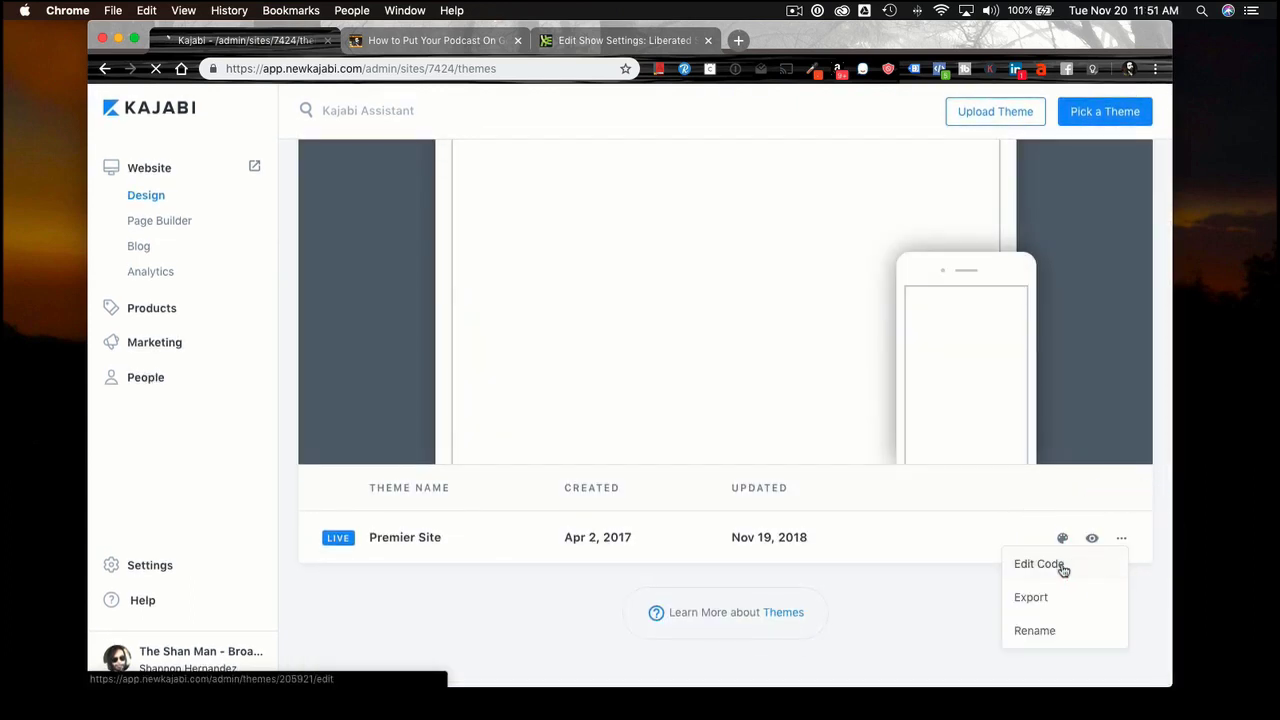
pyautogui.click(1061, 567)
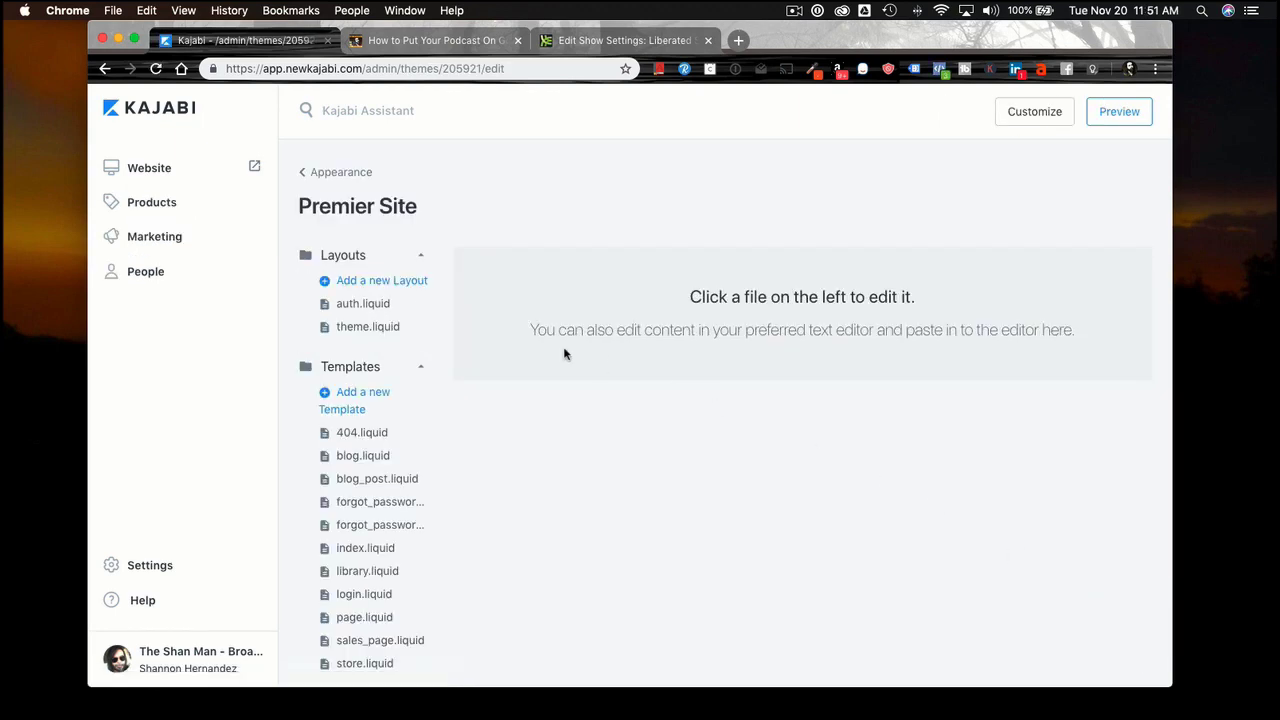
# - Open theme.liquid under Layouts and mark the <head> tag on line 3
pyautogui.click(344, 330)
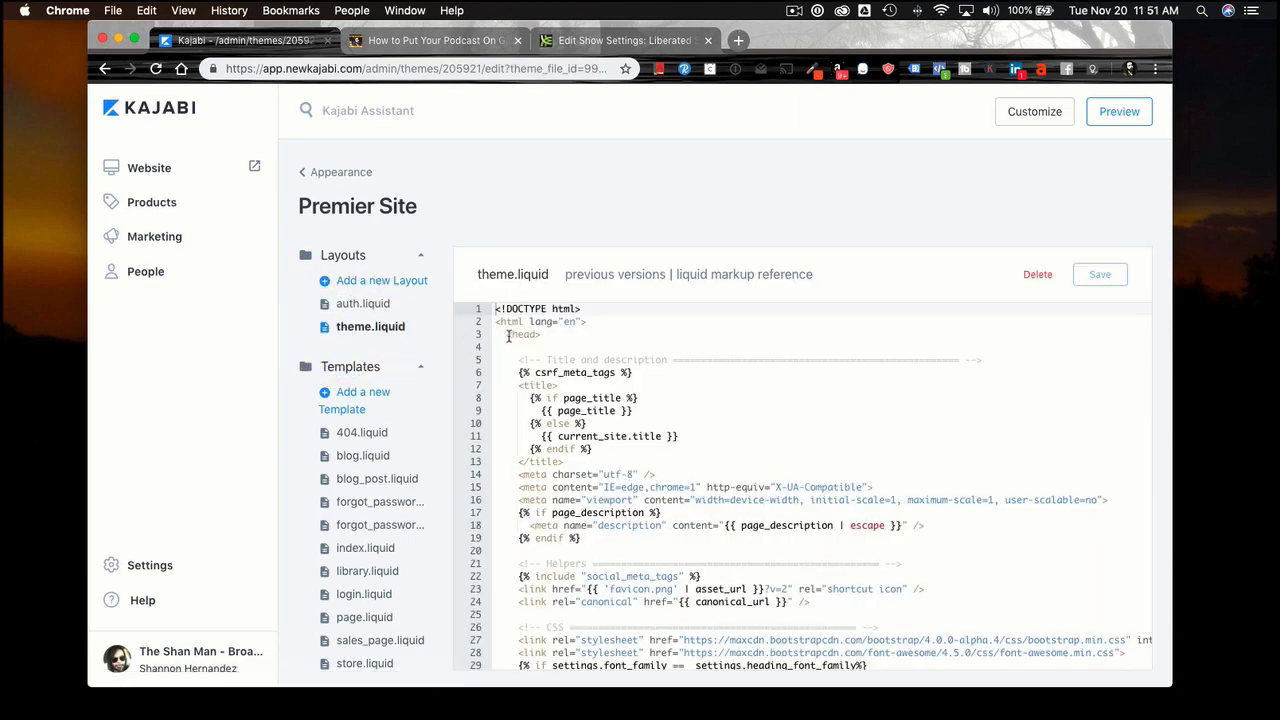
pyautogui.moveTo(507, 336); pyautogui.dragTo(553, 335)
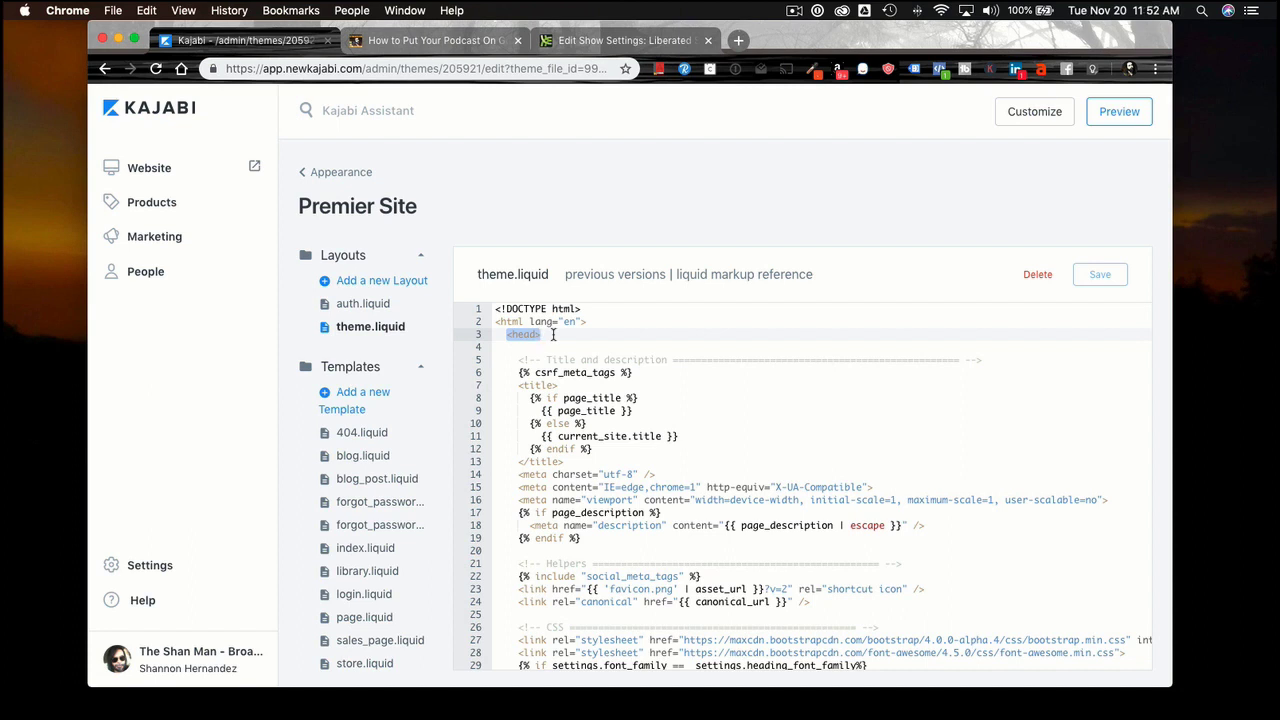
pyautogui.scroll(-10, 581, 516)
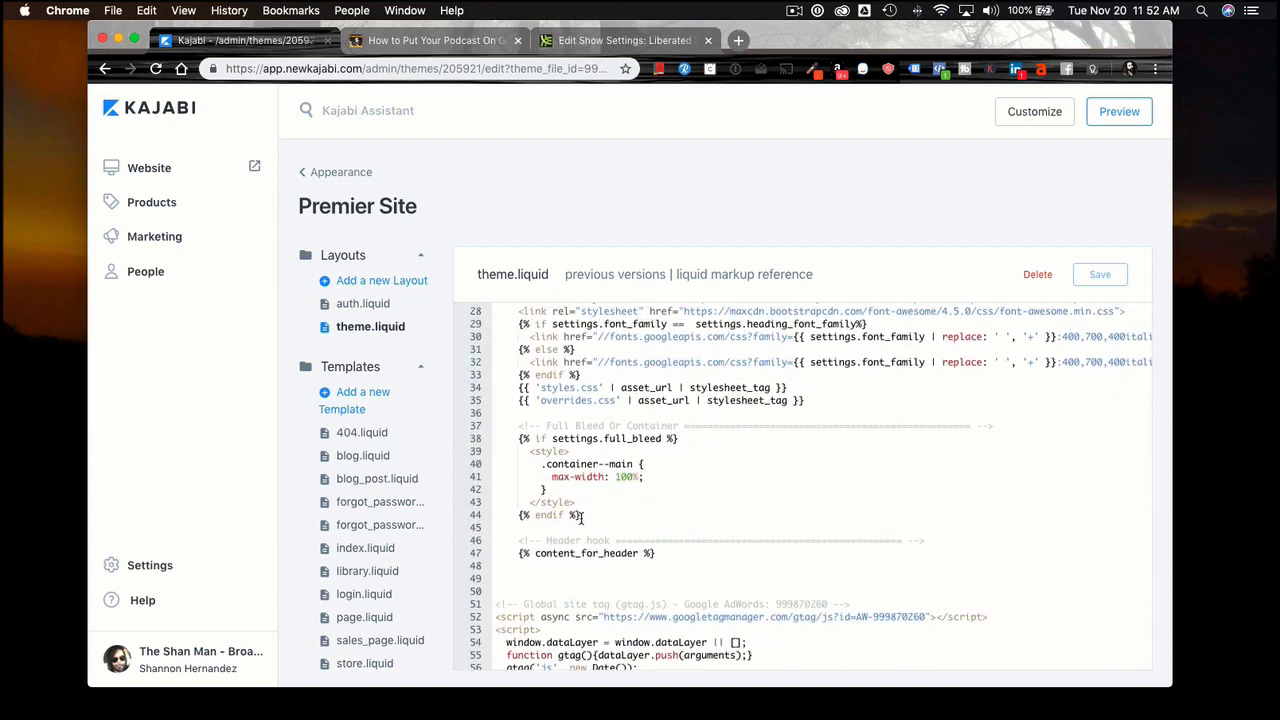
pyautogui.scroll(-2, 581, 518)
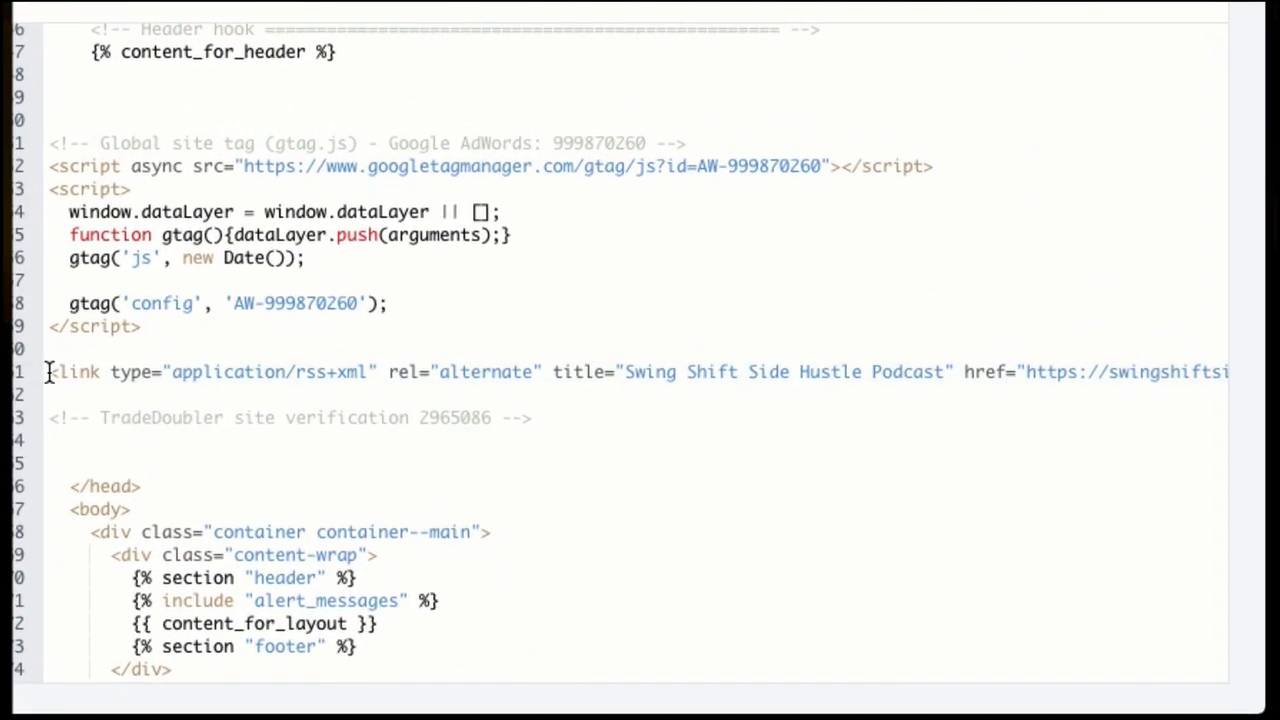
# - Select and review the Swing Shift Side Hustle Podcast RSS <link> tag on line 61
pyautogui.moveTo(494, 495); pyautogui.dragTo(573, 497)
pyautogui.moveTo(190, 374); pyautogui.dragTo(1240, 380)
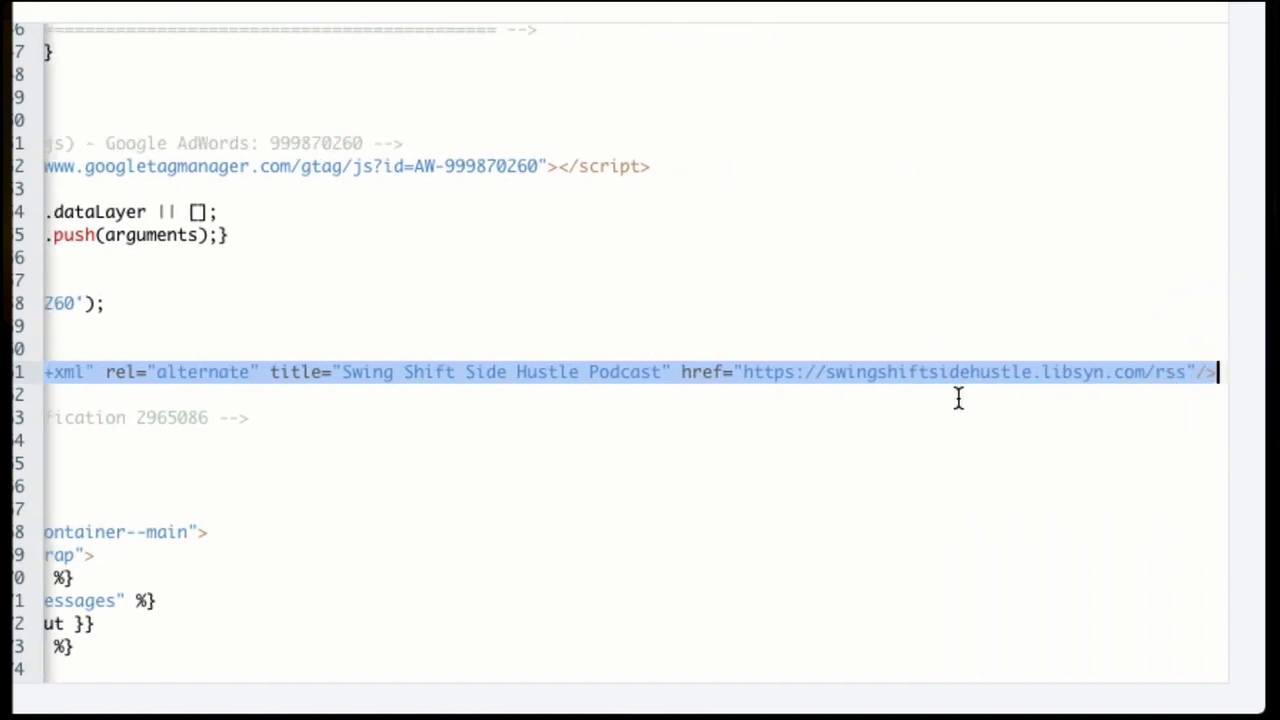
pyautogui.hscroll(-5, 911, 394)
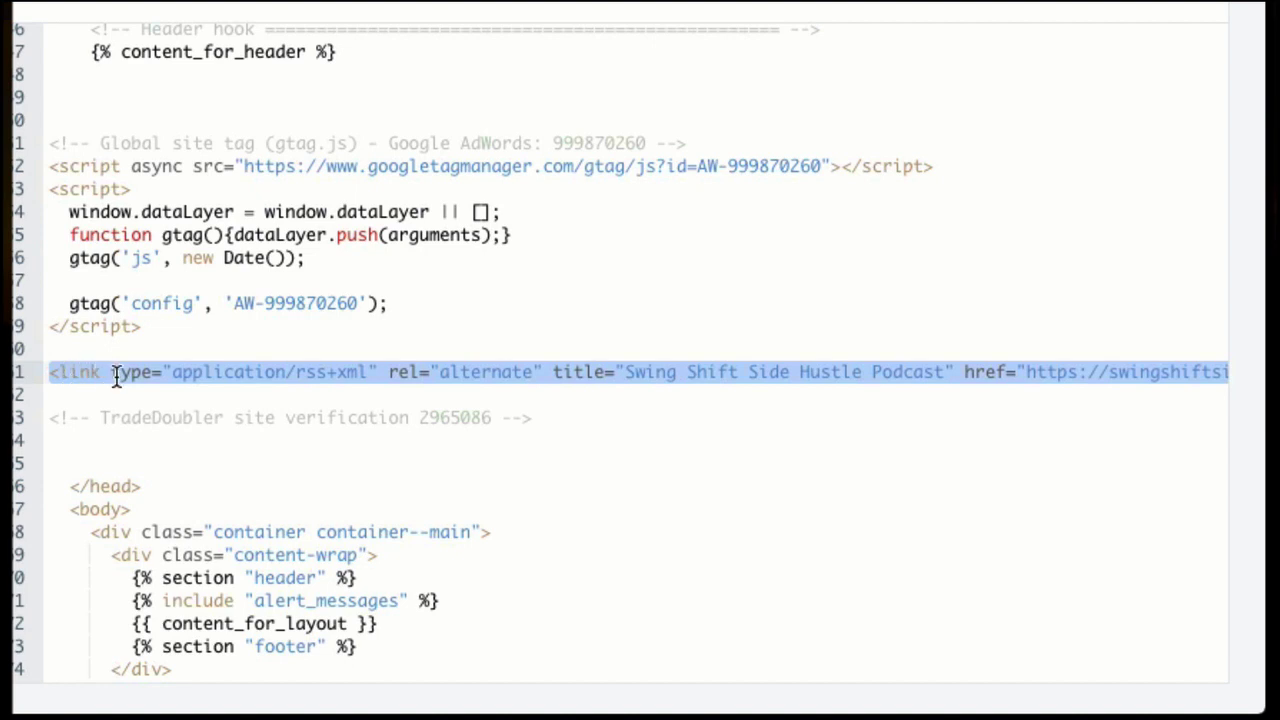
pyautogui.hscroll(3, 170, 378)
pyautogui.hscroll(5, 175, 378)
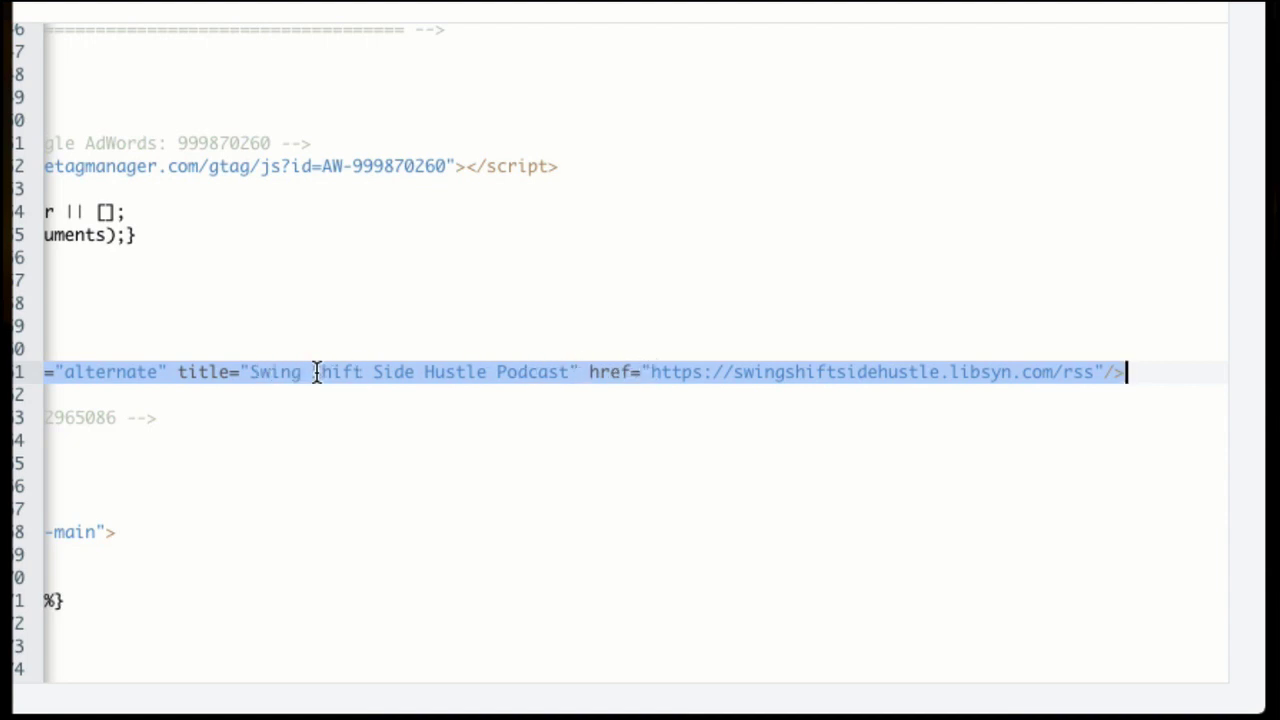
pyautogui.click(708, 372)
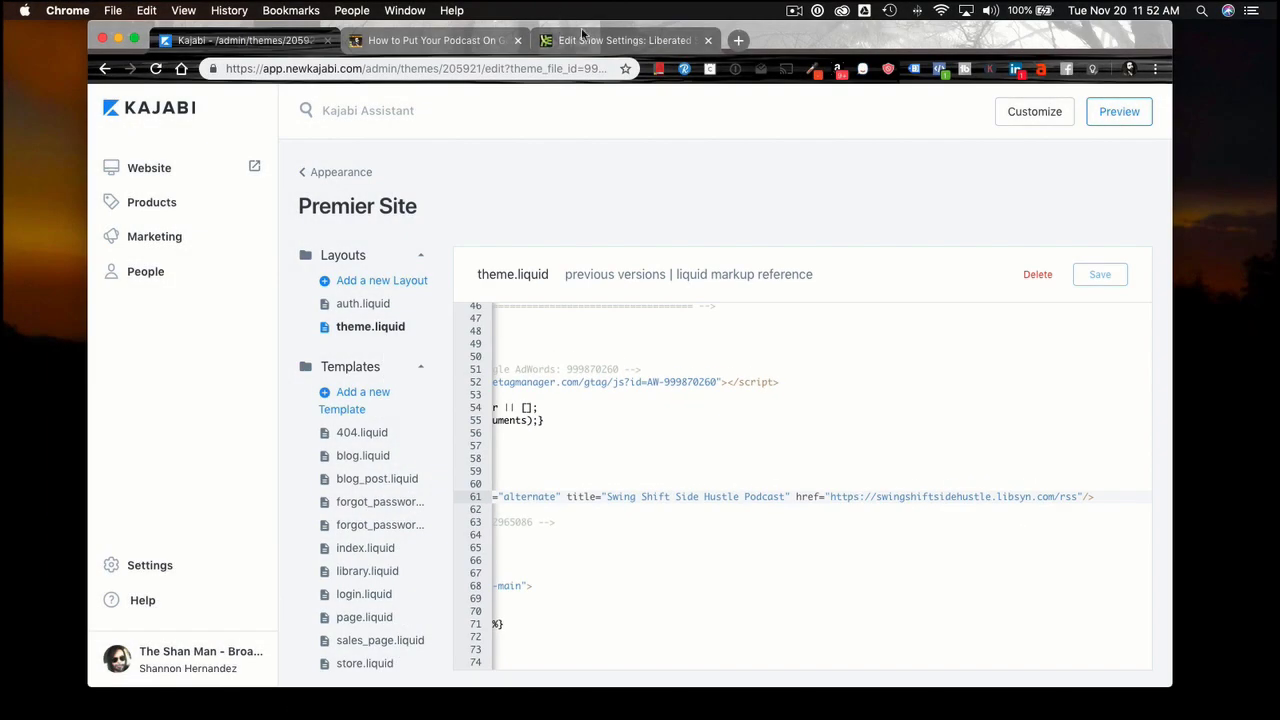
pyautogui.click(590, 40)
pyautogui.scroll(5, 498, 260)
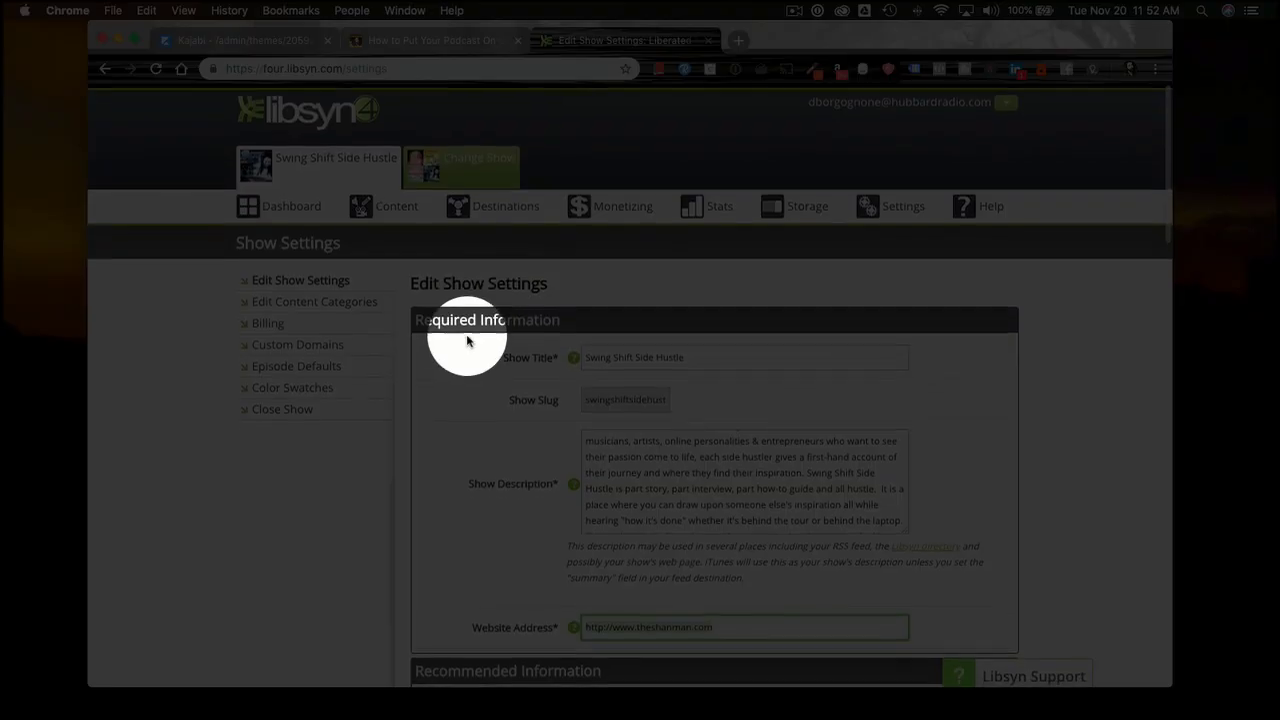
pyautogui.moveTo(465, 204)
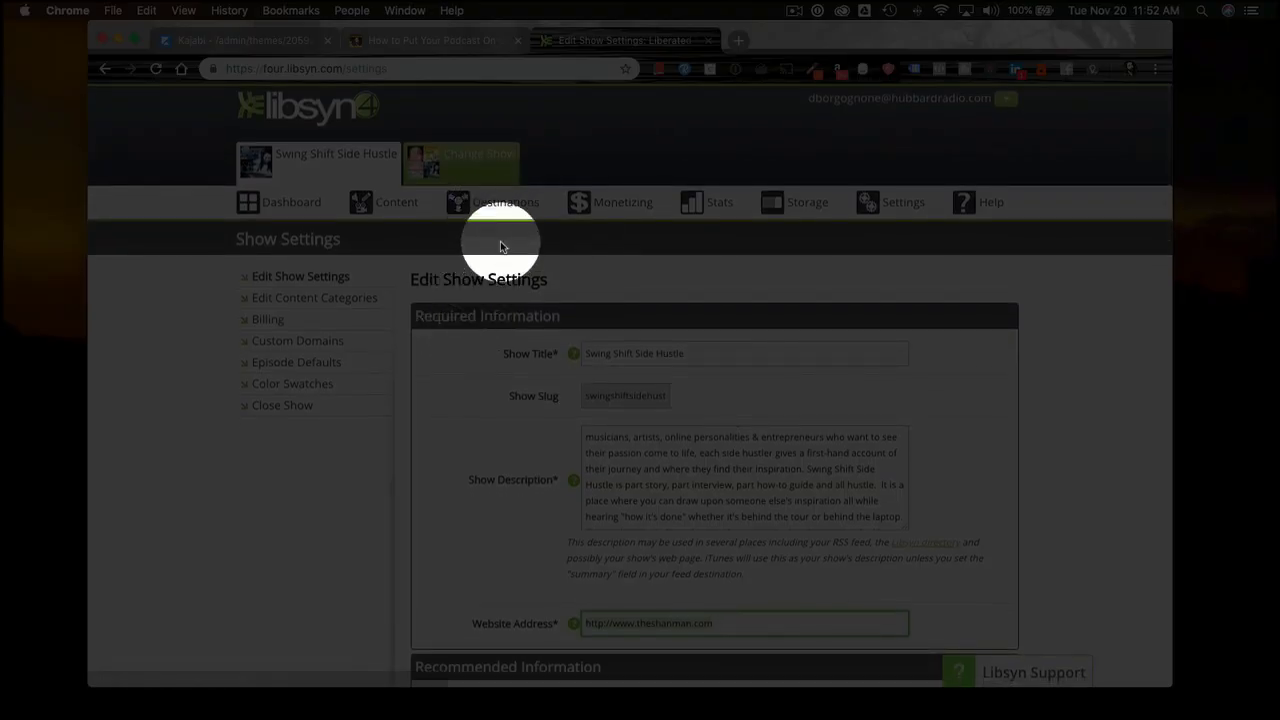
pyautogui.click(522, 253)
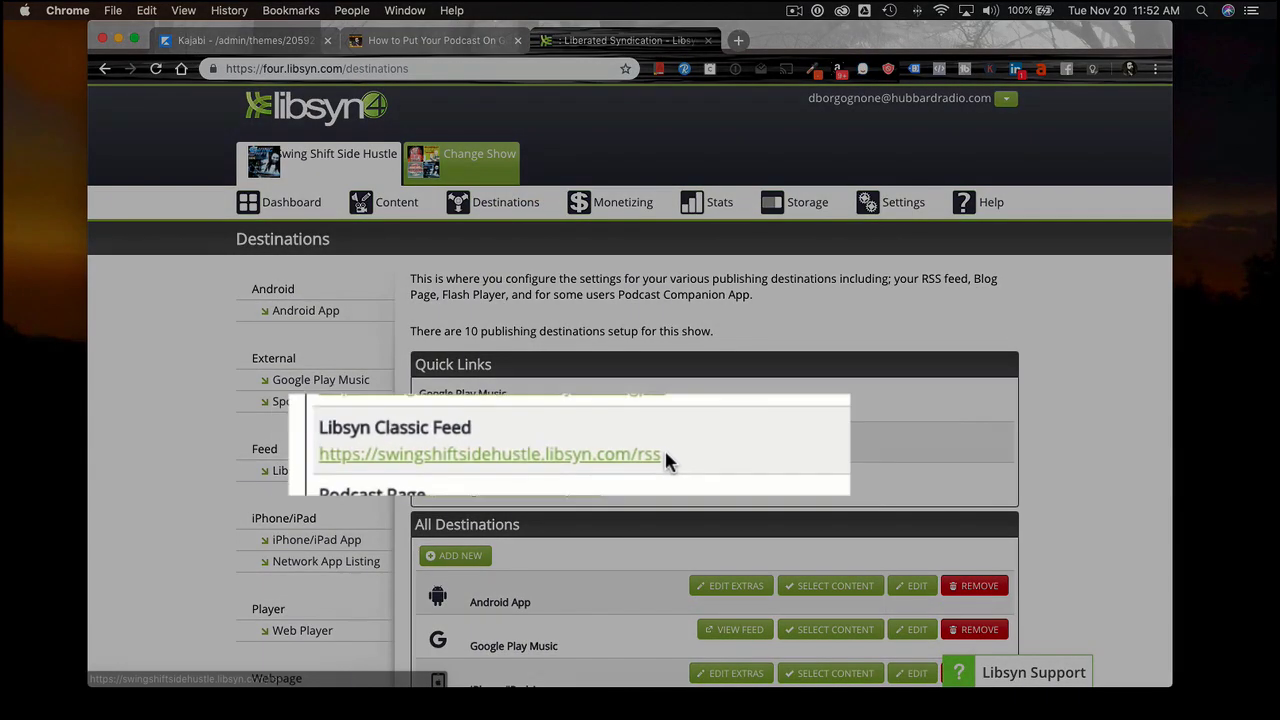
pyautogui.moveTo(626, 451); pyautogui.dragTo(414, 452)
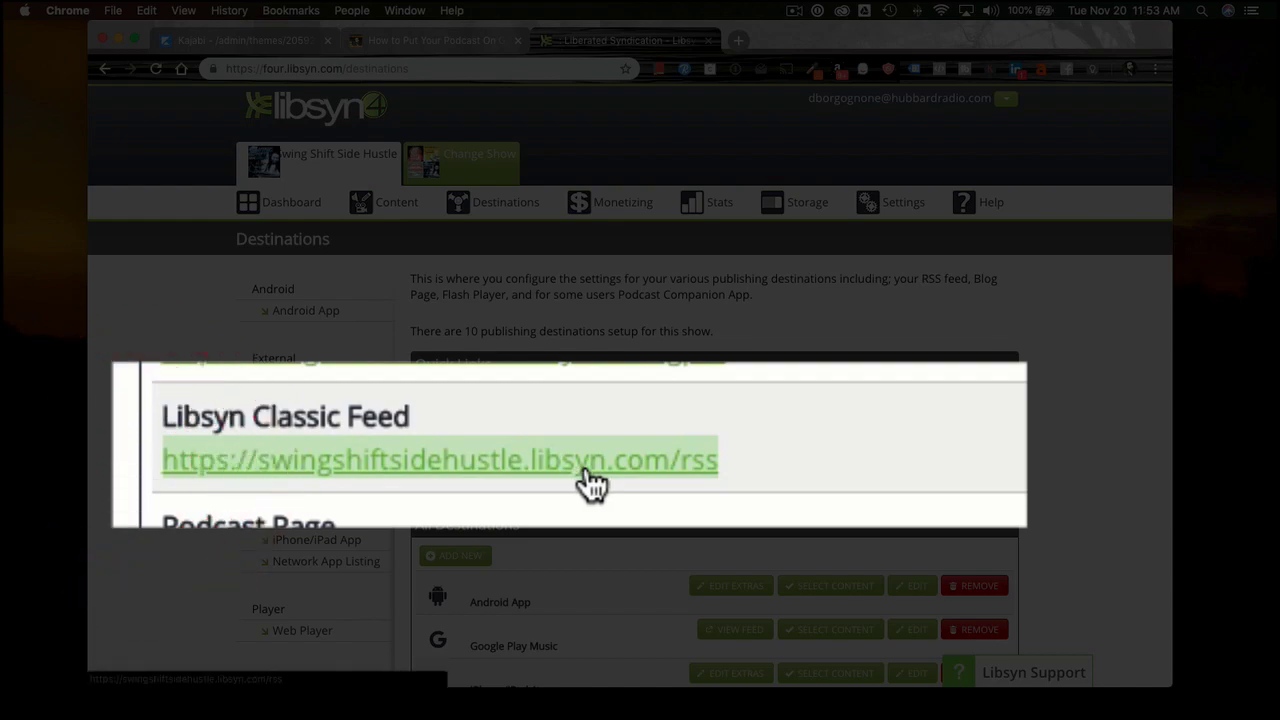